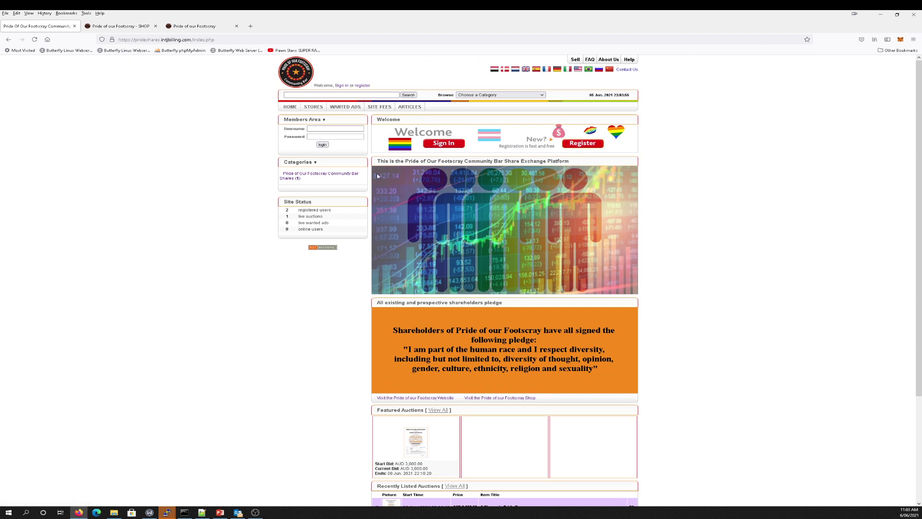
# Examine the featured share auction's bid details, high bidder, description and share certificate, and return to the home page.
pyautogui.click(427, 438)
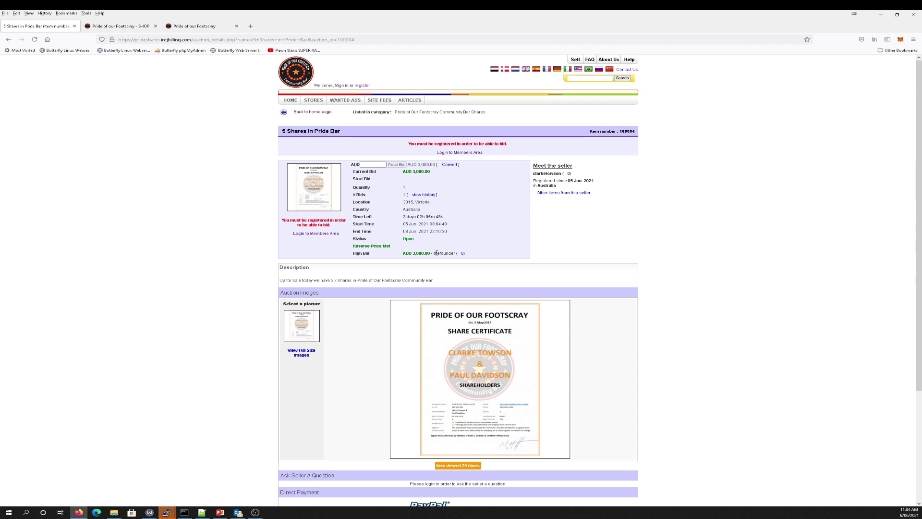
pyautogui.moveTo(434, 253); pyautogui.dragTo(456, 253)
pyautogui.click(454, 260)
pyautogui.scroll(-3, 456, 317)
pyautogui.scroll(3, 430, 354)
pyautogui.scroll(-3, 542, 307)
pyautogui.scroll(3, 361, 185)
pyautogui.click(307, 111)
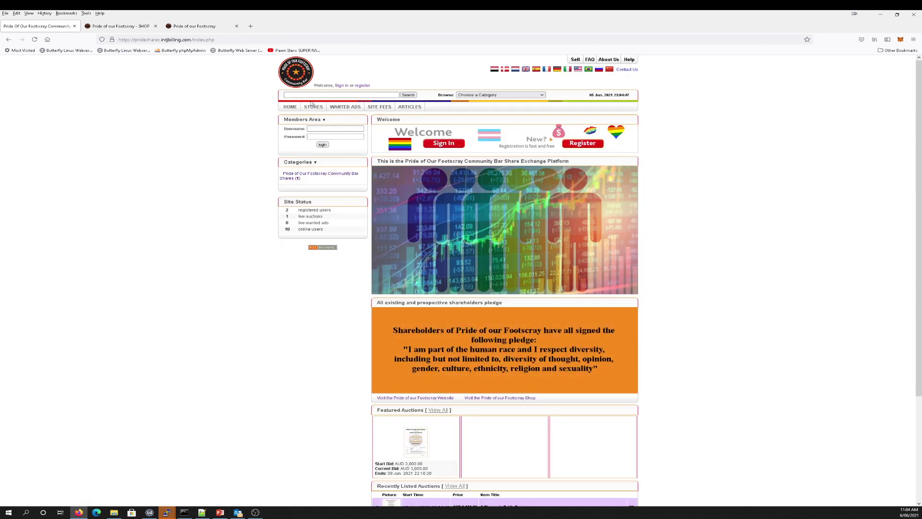
# Review the new user registration form and read its terms and conditions, and return to the home page.
pyautogui.click(461, 140)
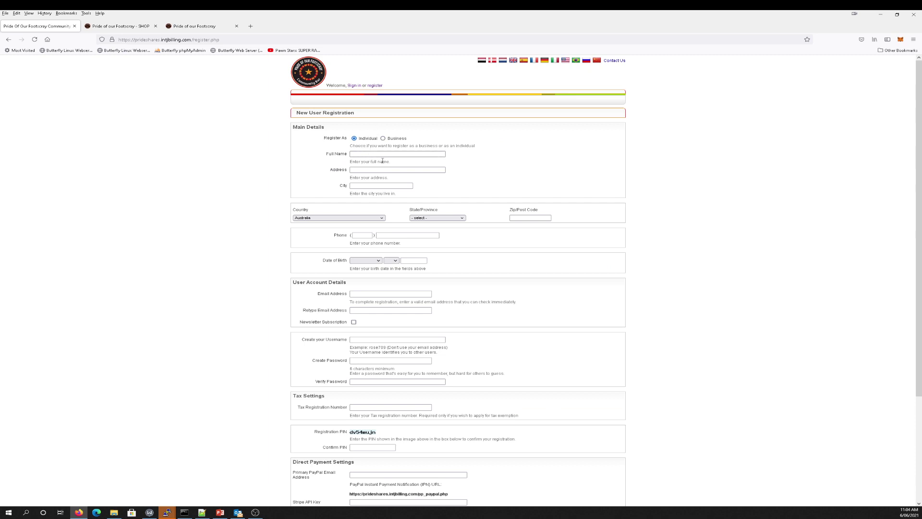
pyautogui.scroll(-3, 402, 321)
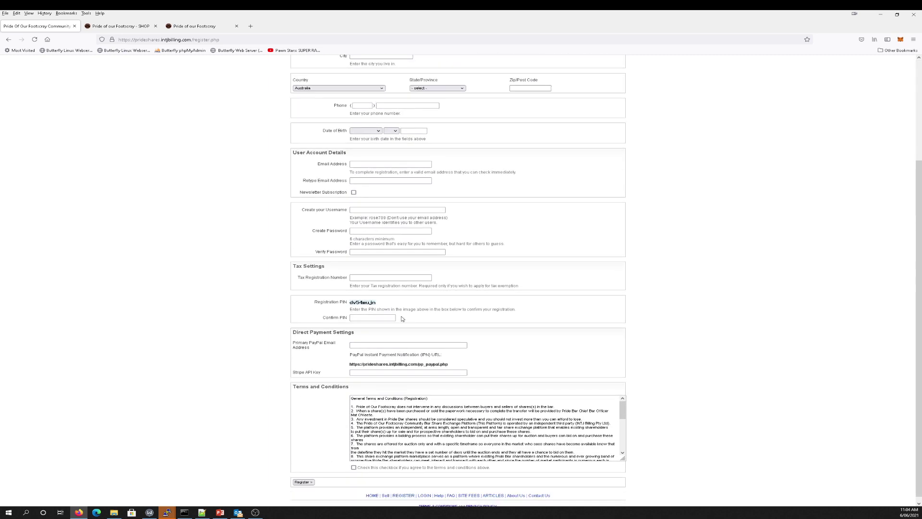
pyautogui.click(402, 426)
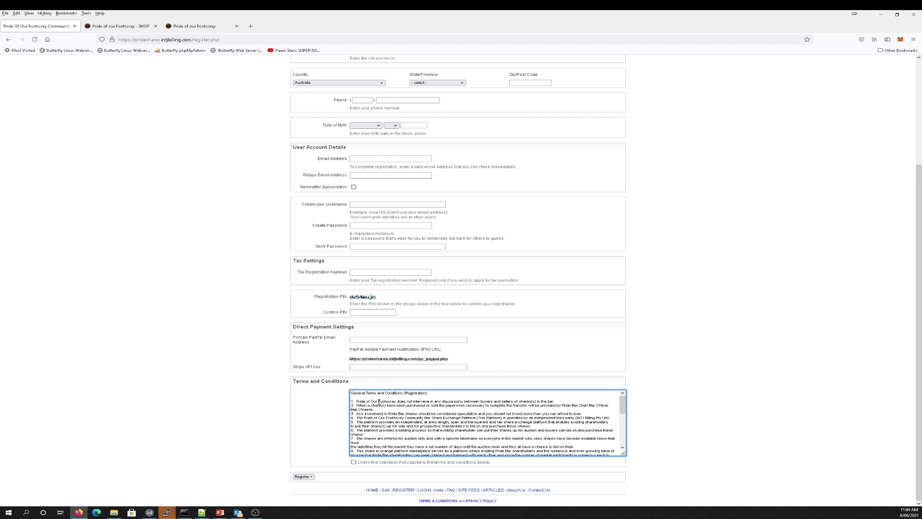
pyautogui.moveTo(378, 401); pyautogui.dragTo(556, 400)
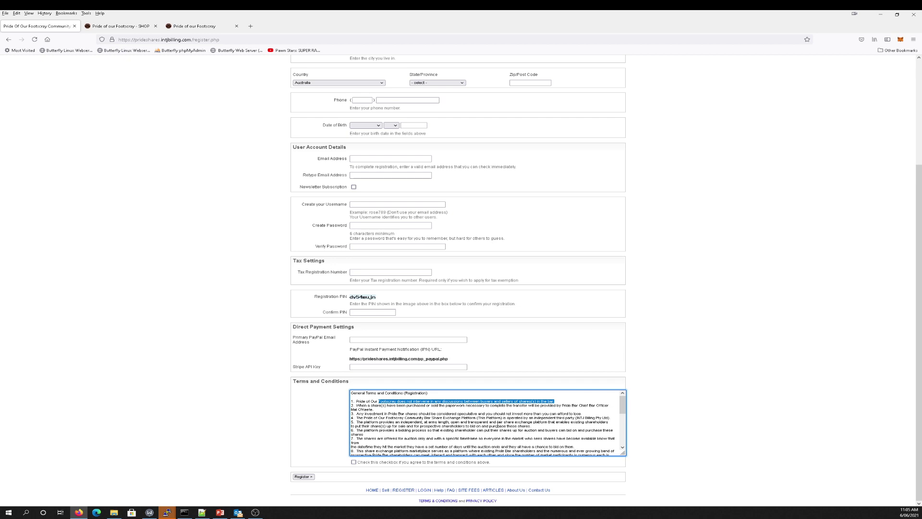
pyautogui.click(477, 414)
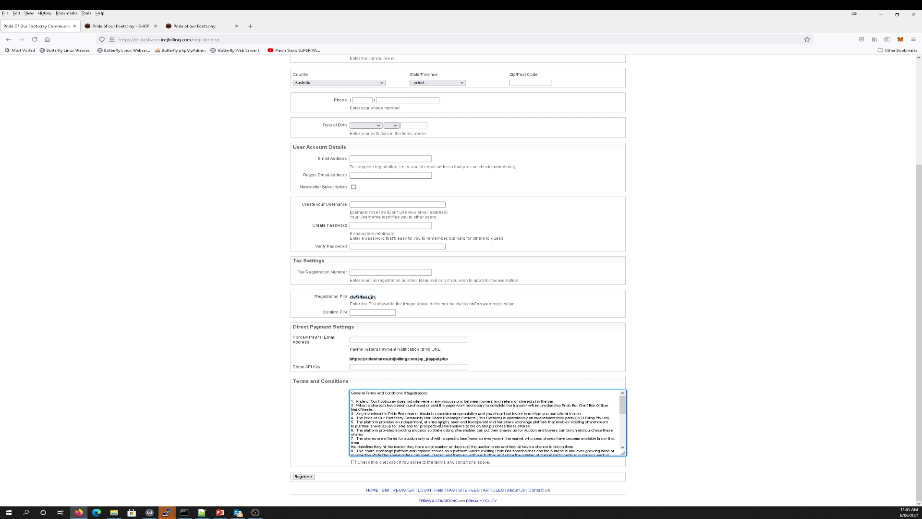
pyautogui.scroll(-5, 440, 422)
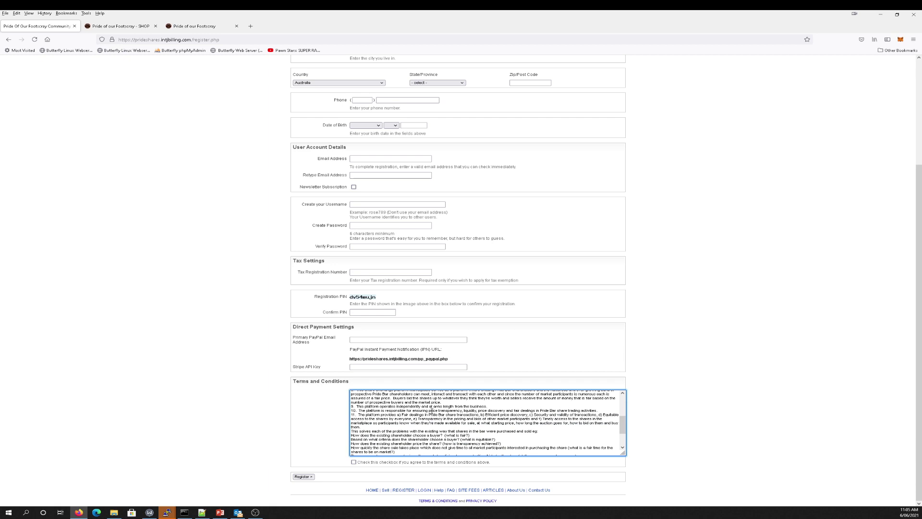
pyautogui.scroll(-3, 432, 413)
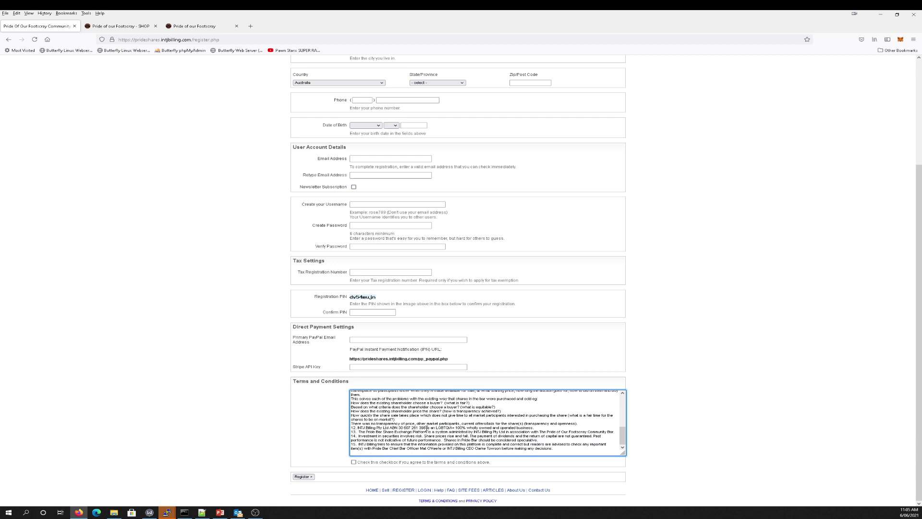
pyautogui.scroll(3, 427, 426)
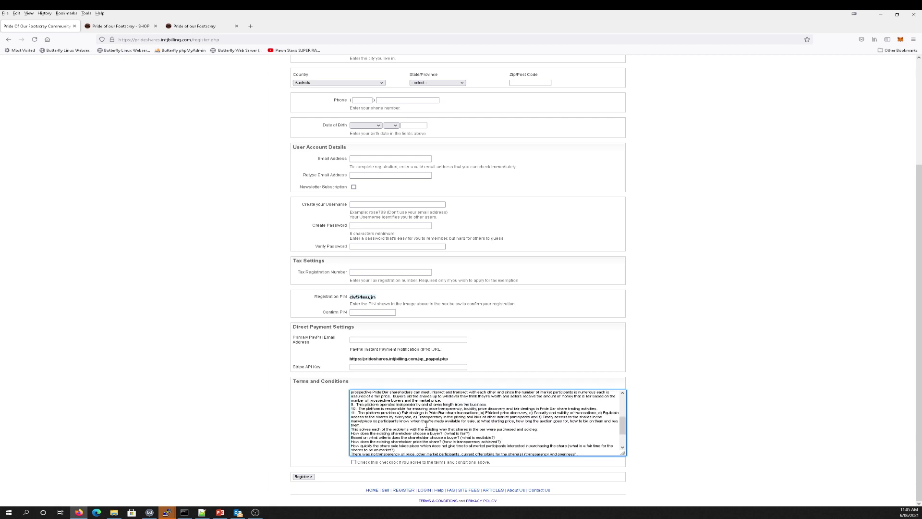
pyautogui.scroll(6, 426, 424)
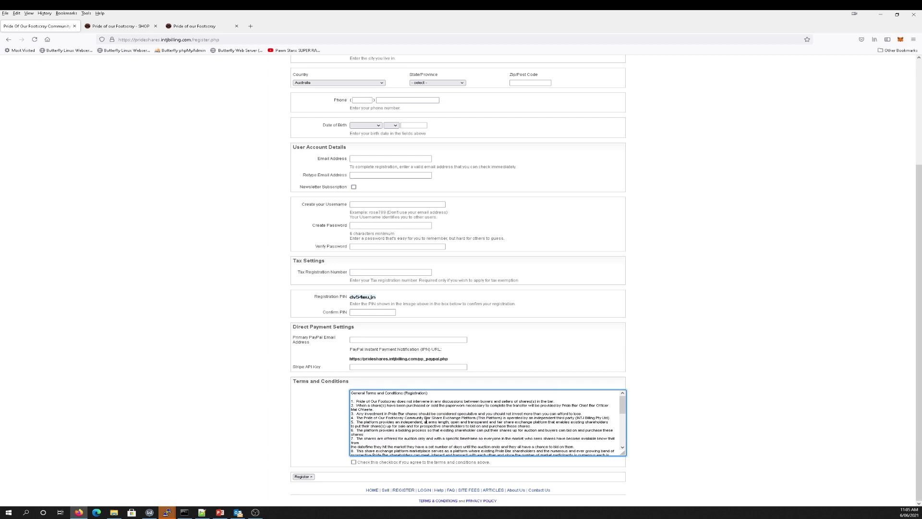
pyautogui.scroll(3, 424, 407)
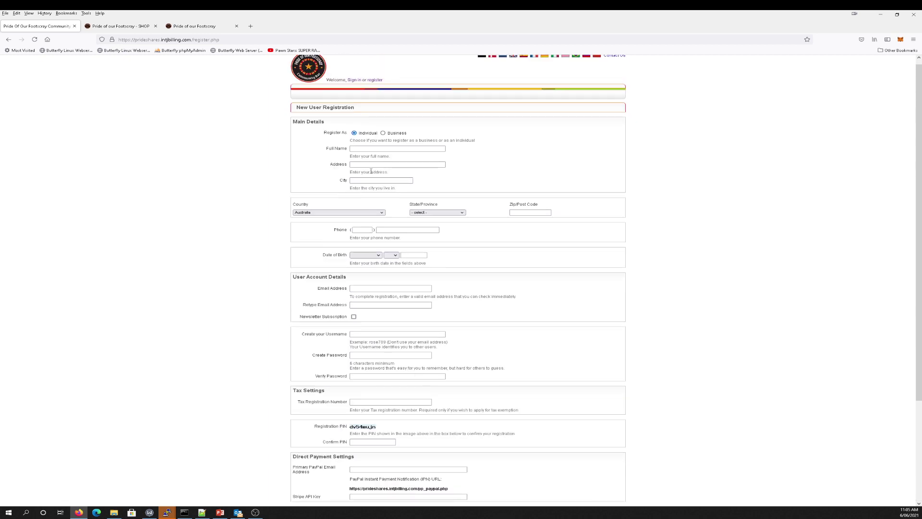
pyautogui.click(314, 83)
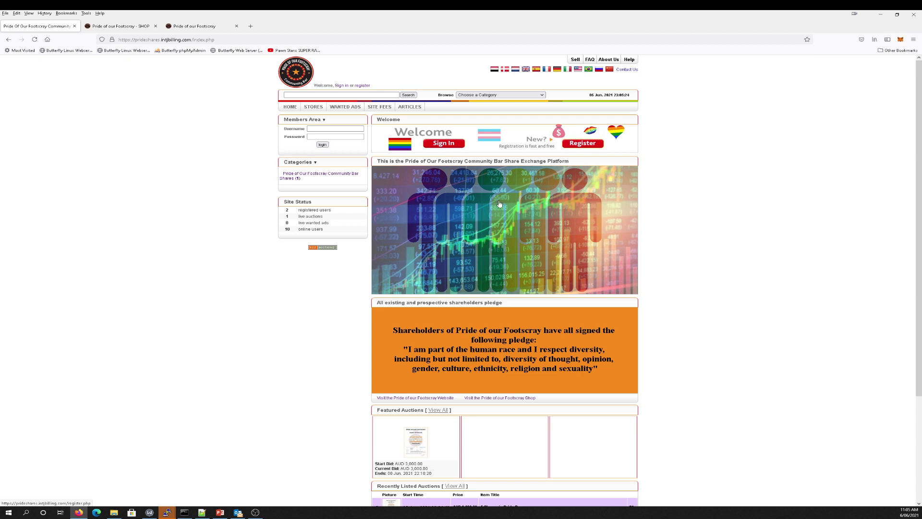
# Log in to the members area as the share seller with the saved username and password.
pyautogui.click(492, 219)
pyautogui.click(351, 129)
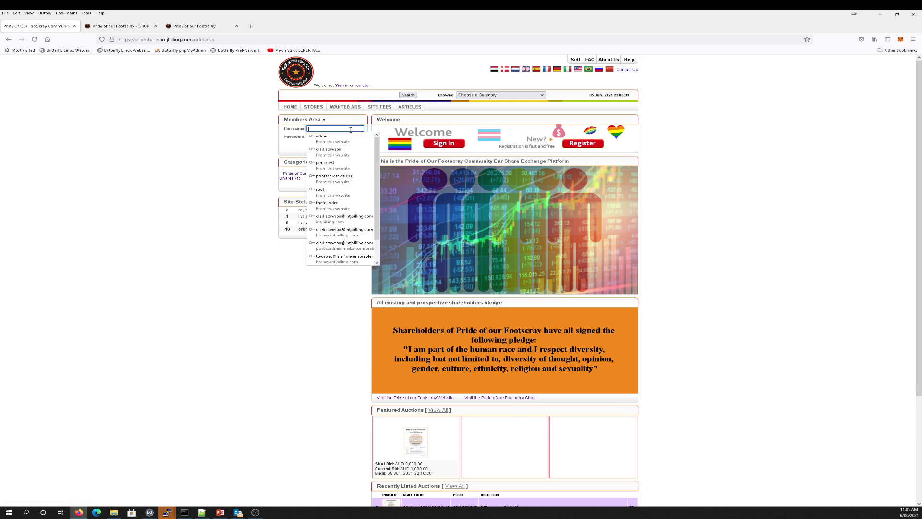
pyautogui.click(329, 150)
pyautogui.click(322, 146)
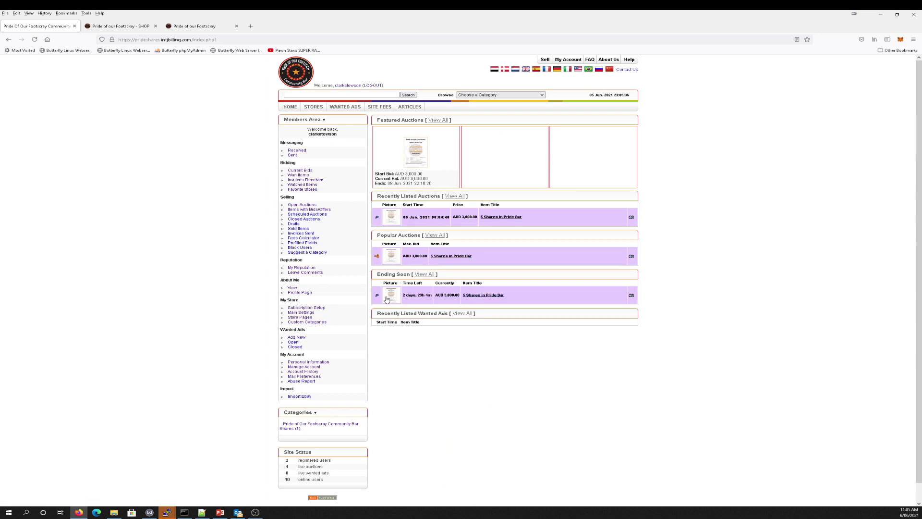
# View the 5 Shares in Pride Bar auction as its seller and return to the home page.
pyautogui.click(417, 152)
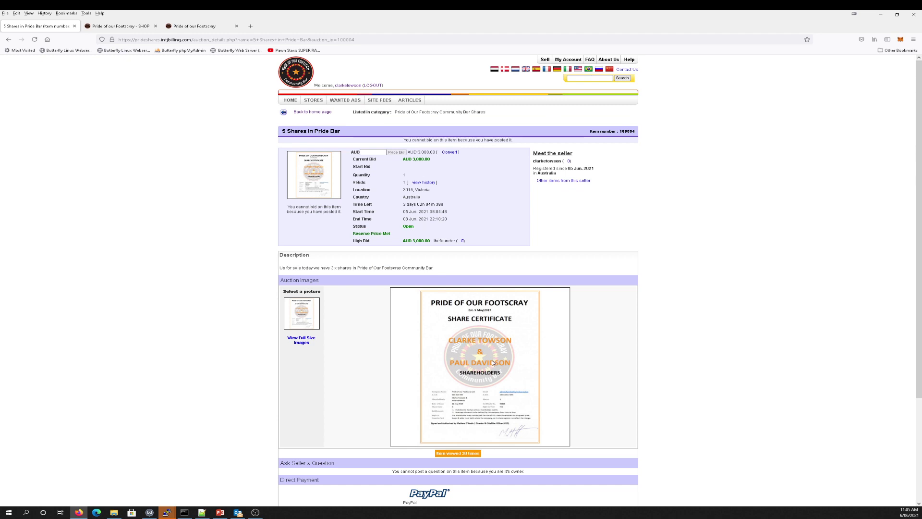
pyautogui.scroll(-2, 492, 359)
pyautogui.scroll(2, 492, 357)
pyautogui.click(312, 112)
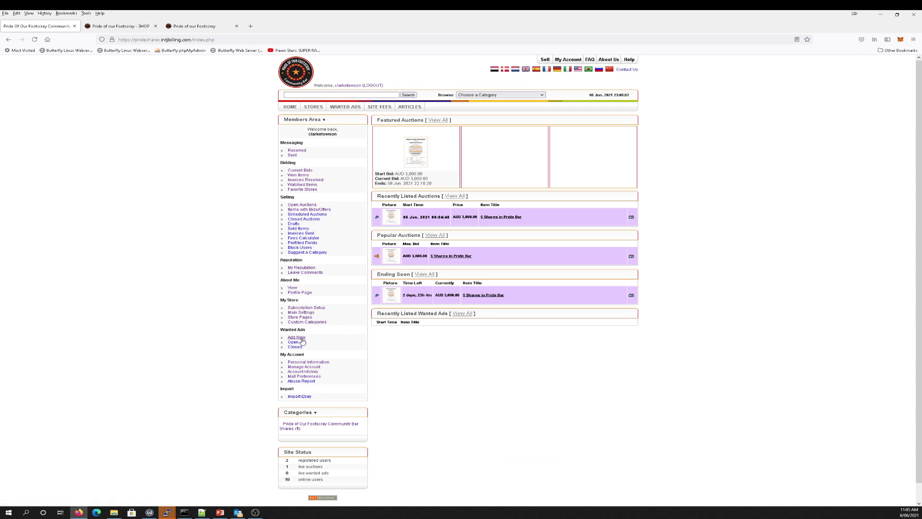
# Review the member account's personal information and return to the home page.
pyautogui.click(309, 362)
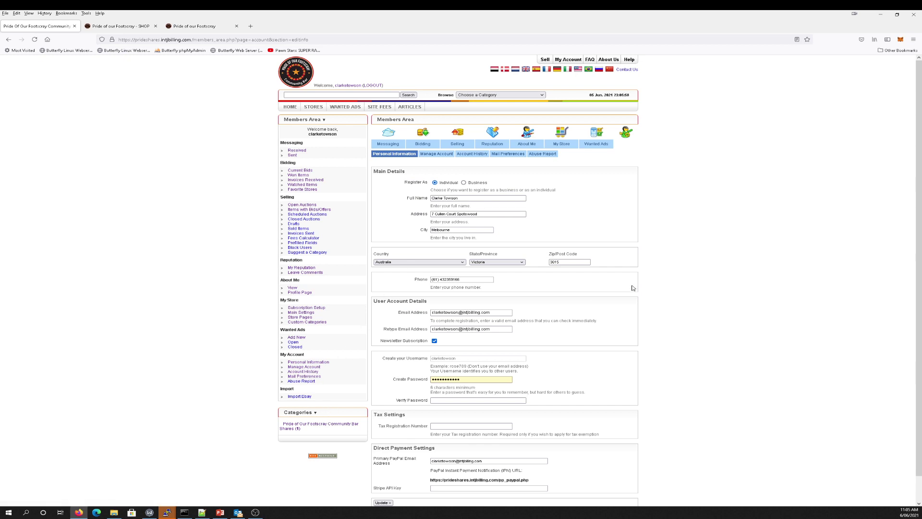
pyautogui.scroll(-1, 631, 287)
pyautogui.scroll(1, 632, 288)
pyautogui.click(290, 107)
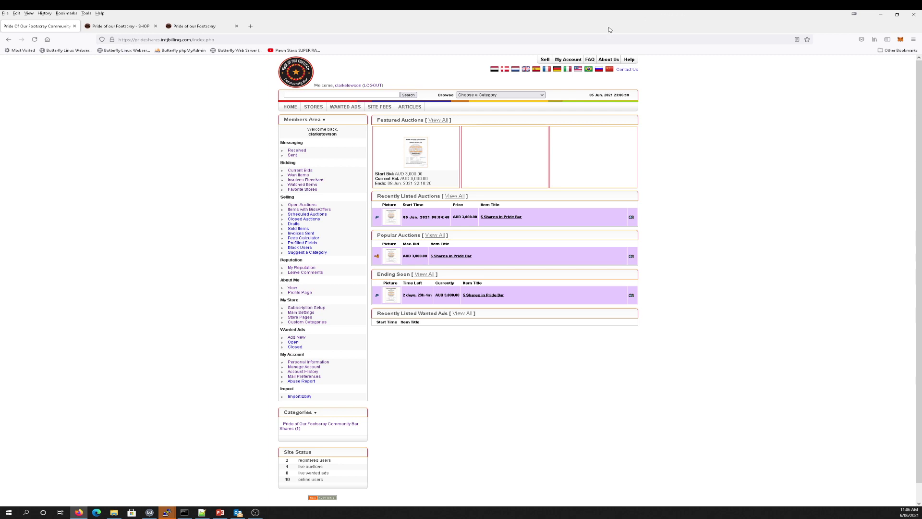
# Inspect the site's connection security and website identity, and view its certificate and close it.
pyautogui.click(112, 40)
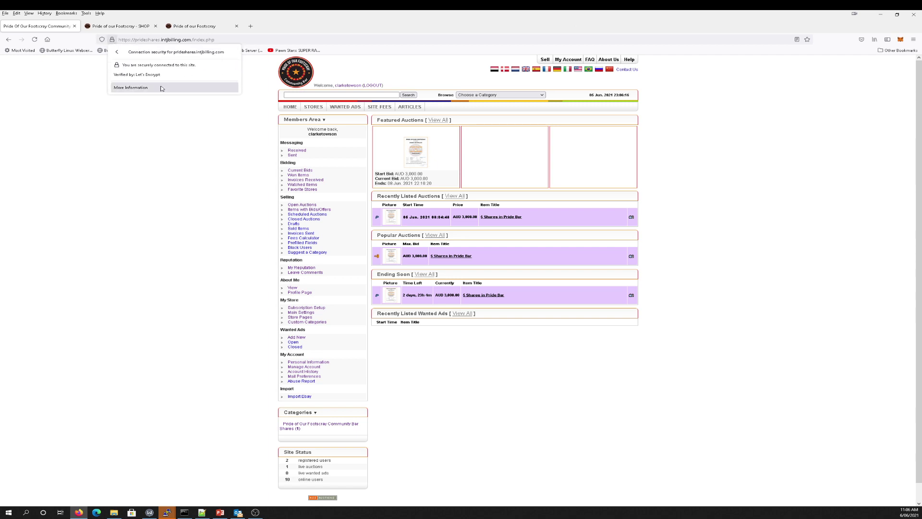
pyautogui.click(163, 79)
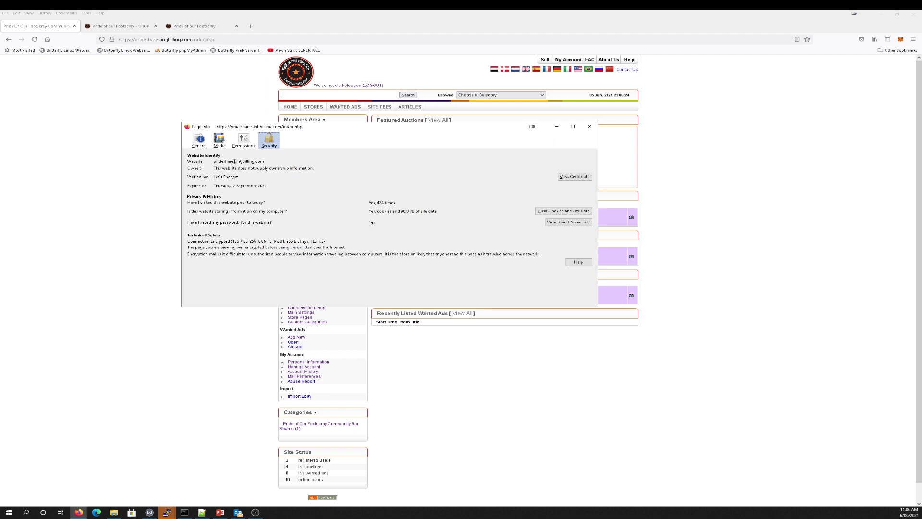
pyautogui.moveTo(236, 161); pyautogui.dragTo(265, 161)
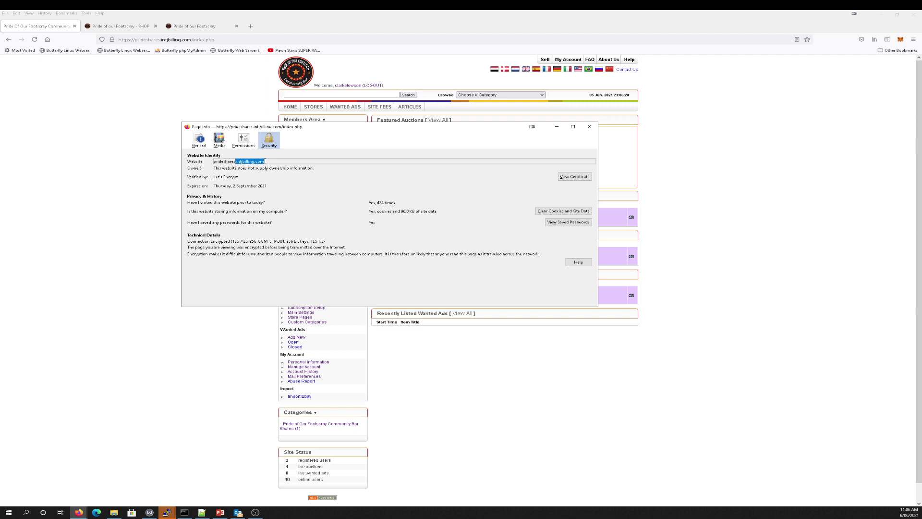
pyautogui.click(267, 161)
pyautogui.moveTo(236, 161); pyautogui.dragTo(267, 160)
pyautogui.click(253, 166)
pyautogui.moveTo(214, 162); pyautogui.dragTo(237, 163)
pyautogui.click(254, 161)
pyautogui.moveTo(266, 162); pyautogui.dragTo(213, 160)
pyautogui.click(253, 178)
pyautogui.click(564, 177)
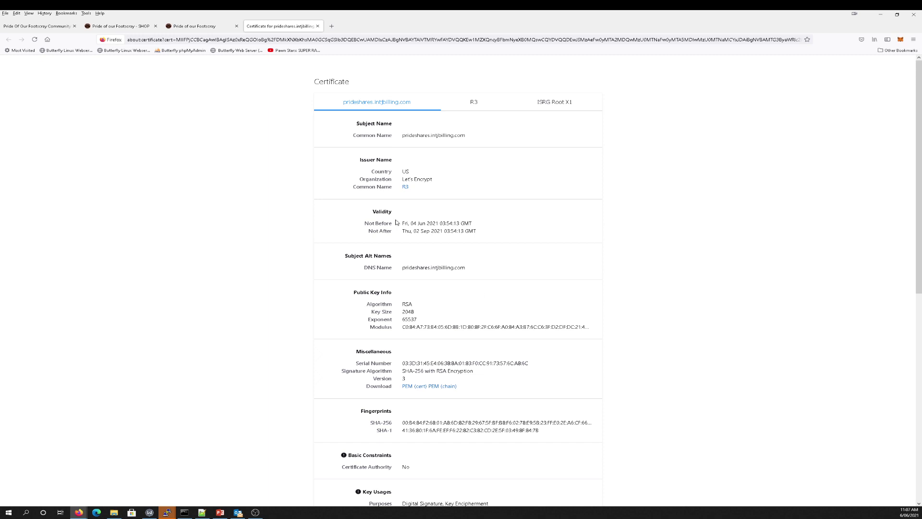
pyautogui.click(317, 27)
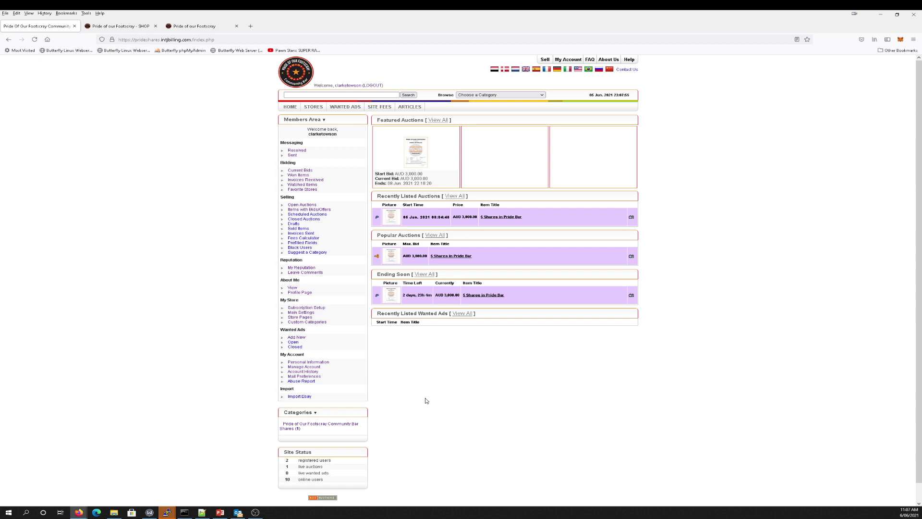
# View the 5 Shares in Pride Bar listing once more and log out of the member account.
pyautogui.click(394, 293)
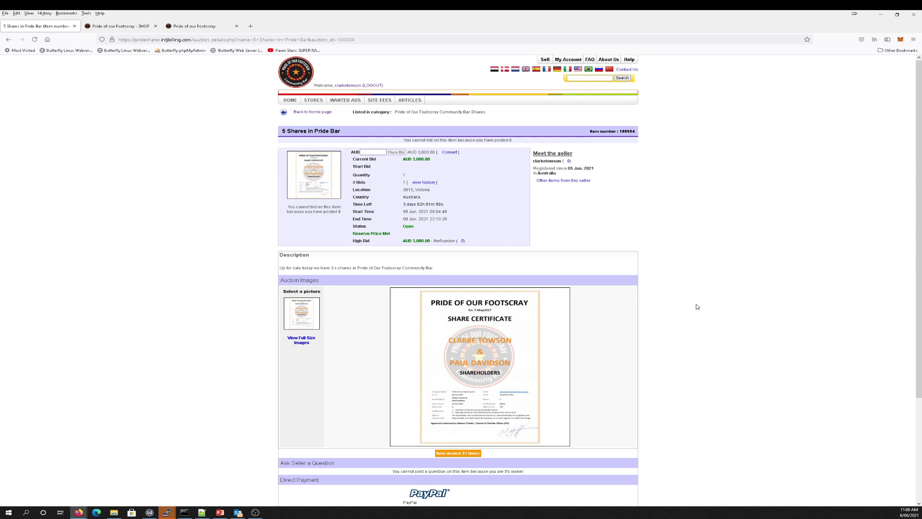
pyautogui.click(374, 85)
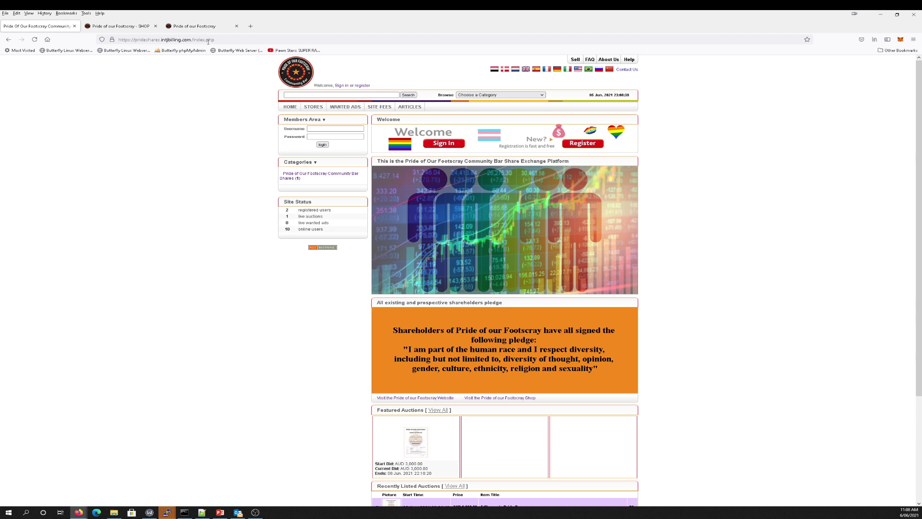
# Open the site's admin login page and log in as admin with the account password and displayed PIN code.
pyautogui.click(182, 40)
pyautogui.click(192, 40)
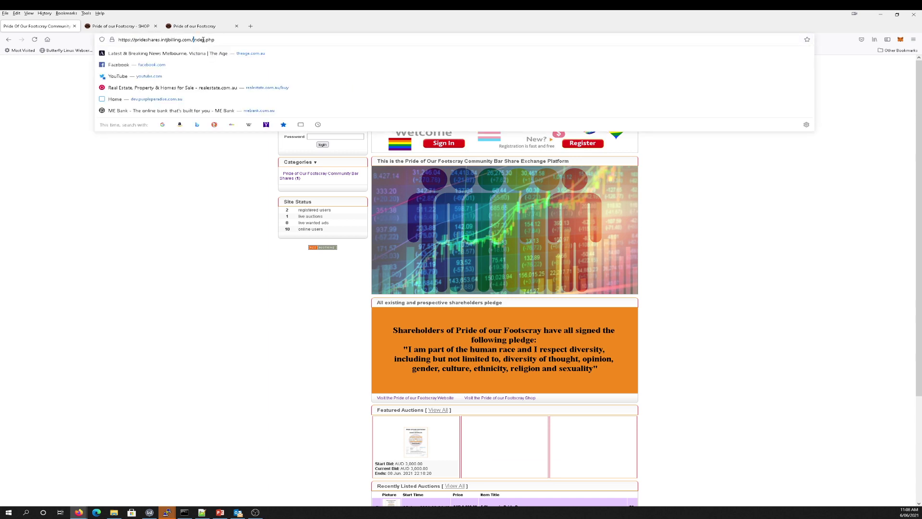
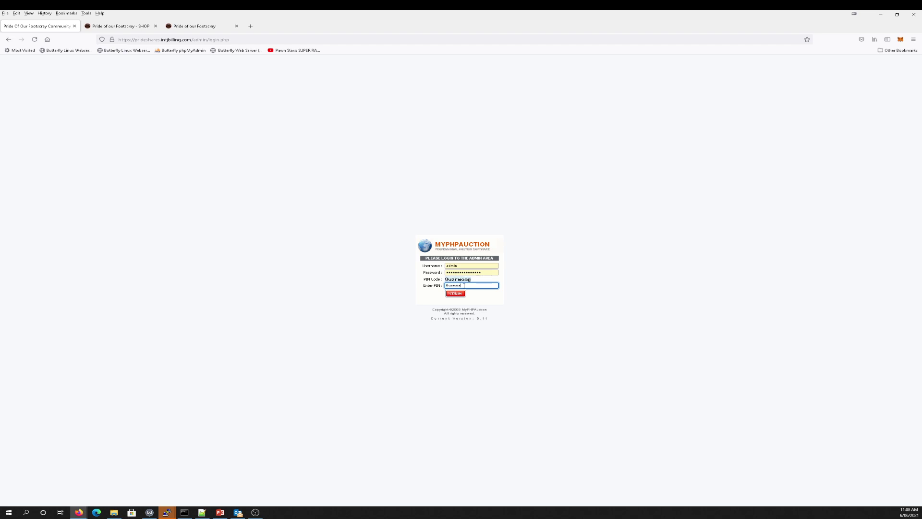
pyautogui.press('Return')
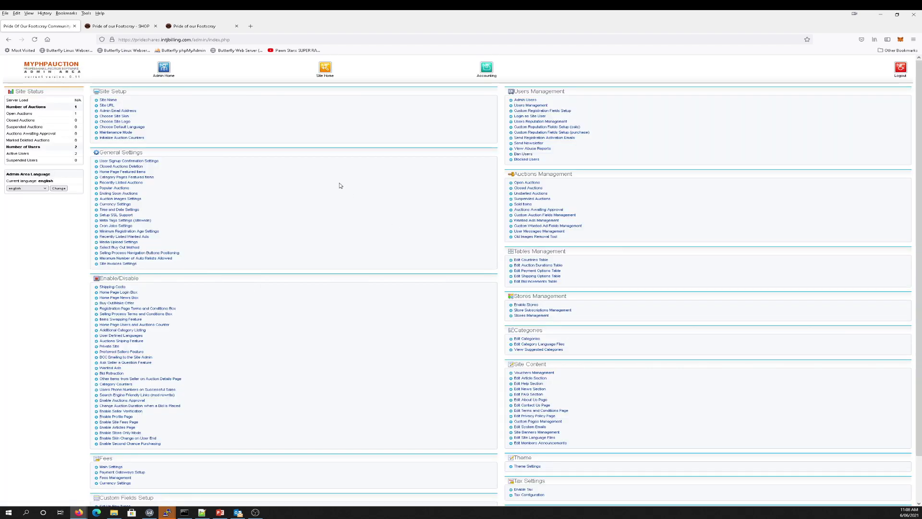
# Review the site name, URL and Sendmail path in Site Setup, and expand the General Settings options.
pyautogui.click(109, 100)
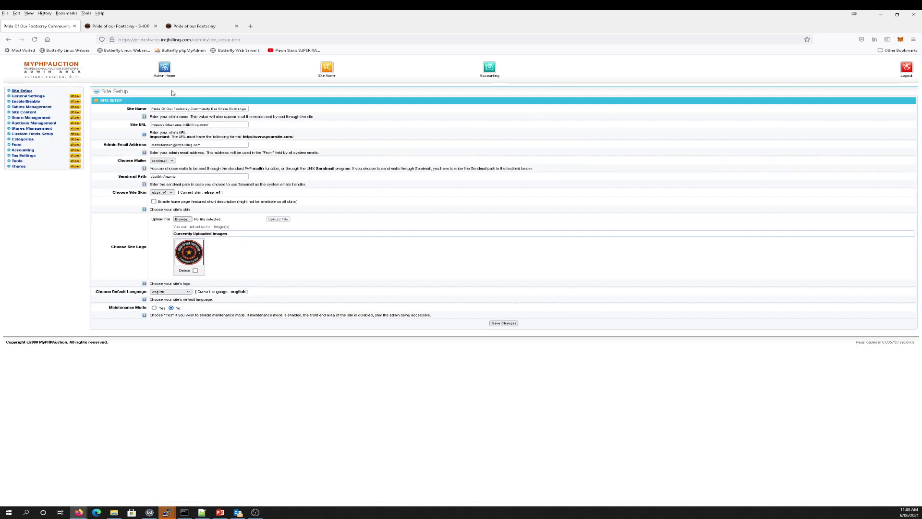
pyautogui.tripleClick(164, 109)
pyautogui.click(197, 124)
pyautogui.click(178, 176)
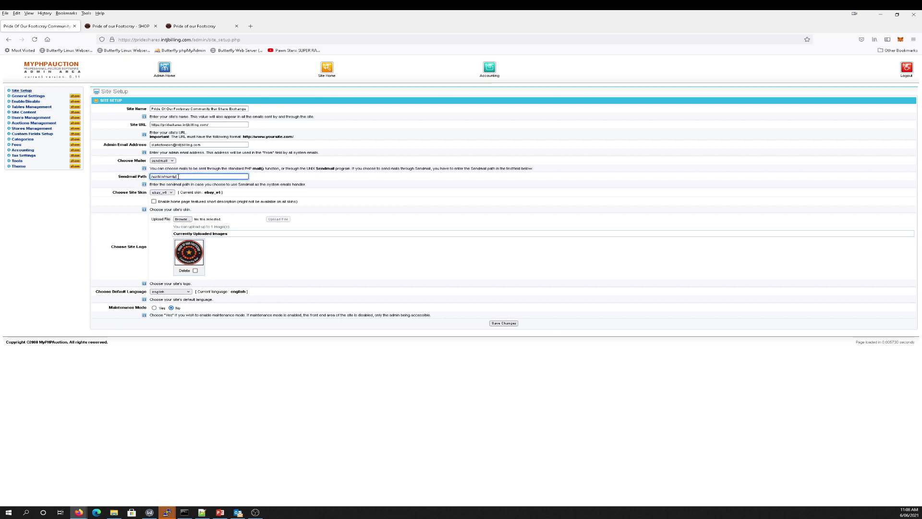
pyautogui.moveTo(179, 176); pyautogui.dragTo(130, 177)
pyautogui.click(180, 177)
pyautogui.moveTo(177, 176); pyautogui.dragTo(162, 177)
pyautogui.click(183, 177)
pyautogui.click(229, 353)
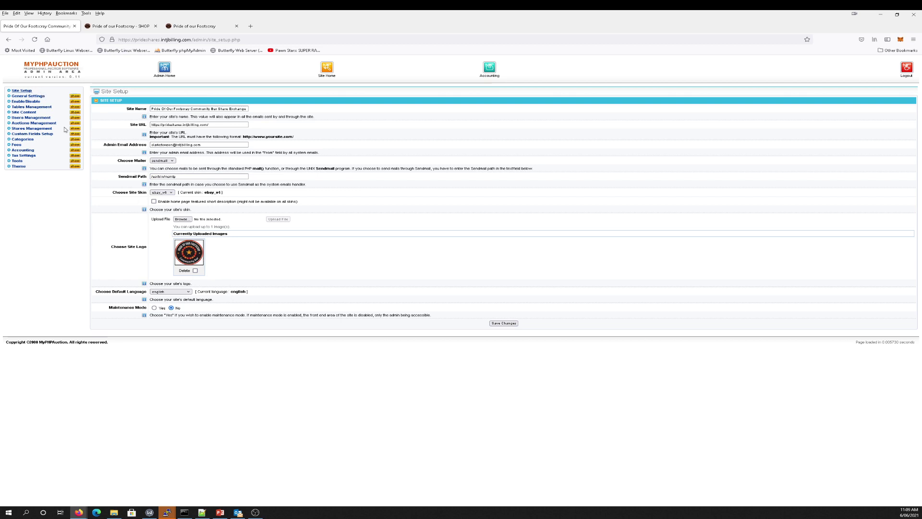
pyautogui.click(74, 96)
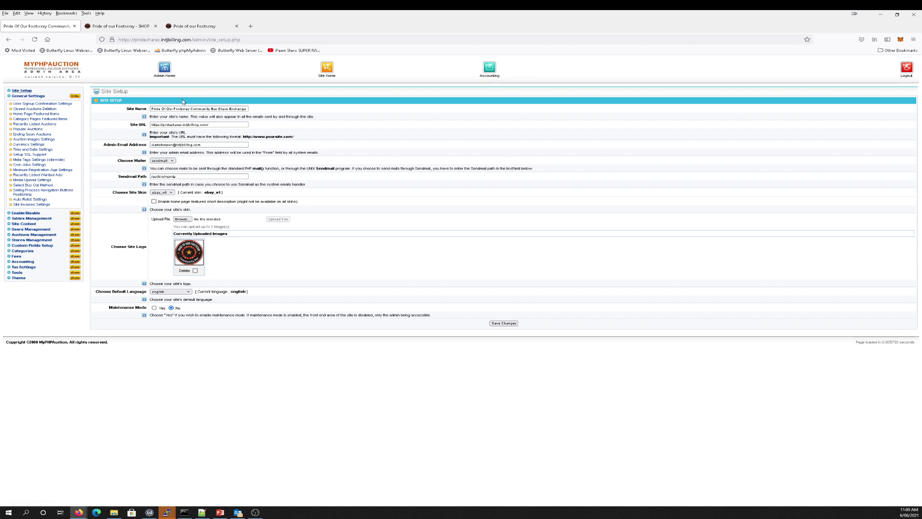
# Look at the Pride of our Footscray shop and website pages, and return to the auction admin area.
pyautogui.click(118, 30)
pyautogui.click(187, 28)
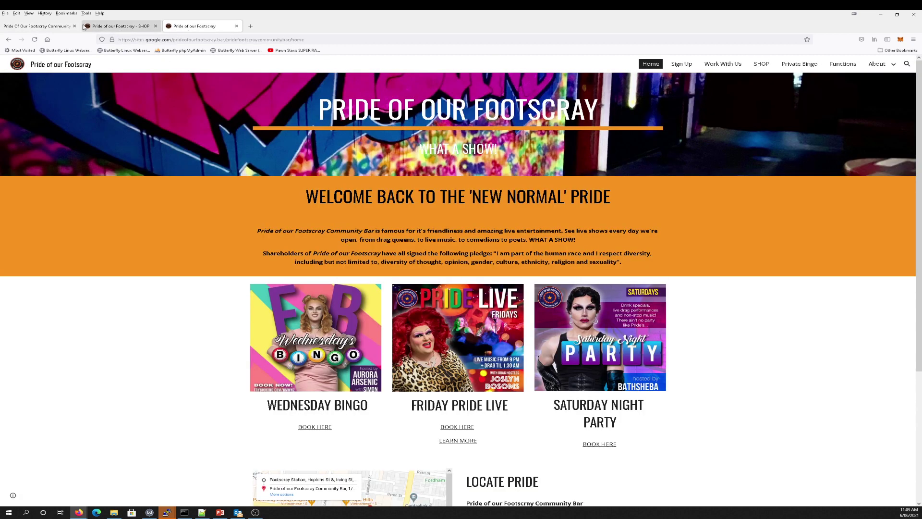
pyautogui.click(59, 28)
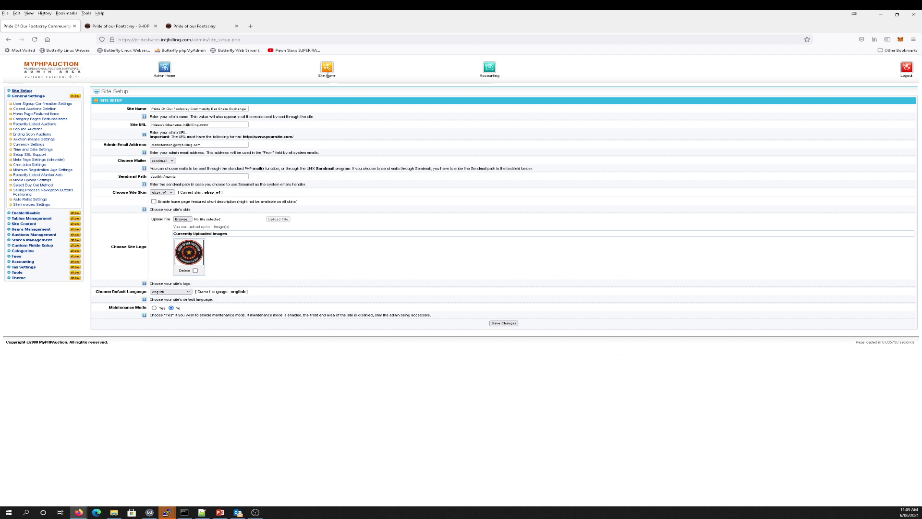
# Open the public site home from the admin area and view the featured share auction.
pyautogui.click(327, 73)
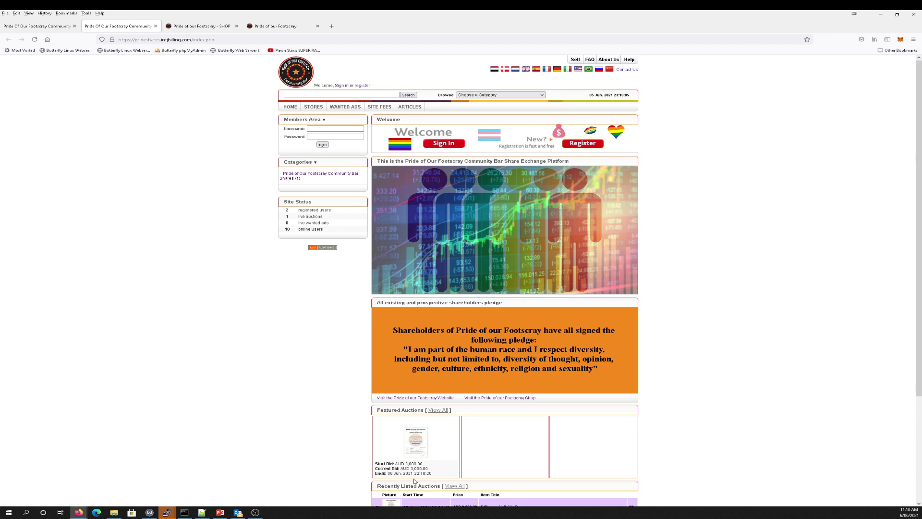
pyautogui.click(417, 454)
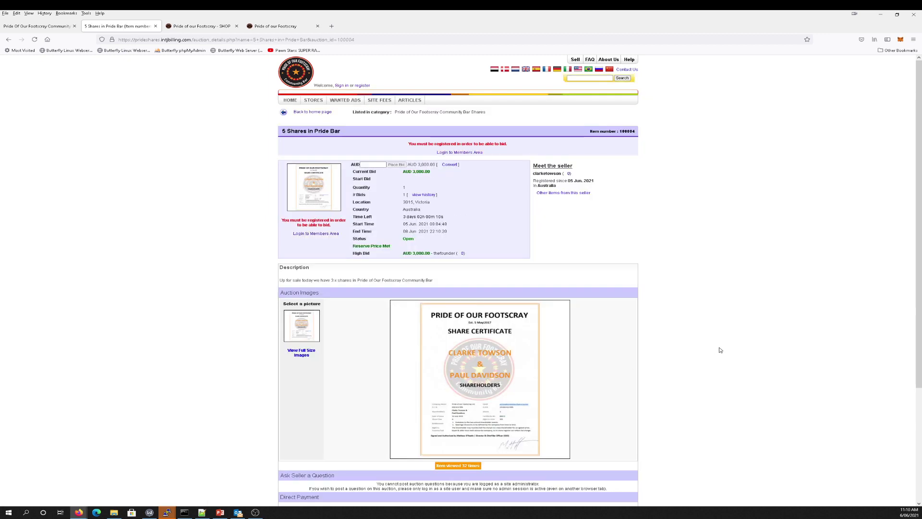